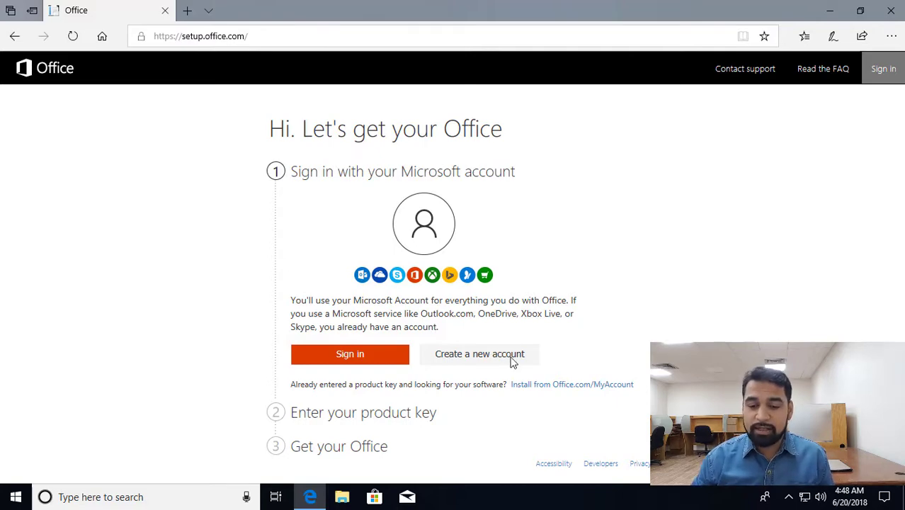
Step: Sign in with the Microsoft account's e-mail address and password
{"action": "left_click", "coordinate": [385, 360]}
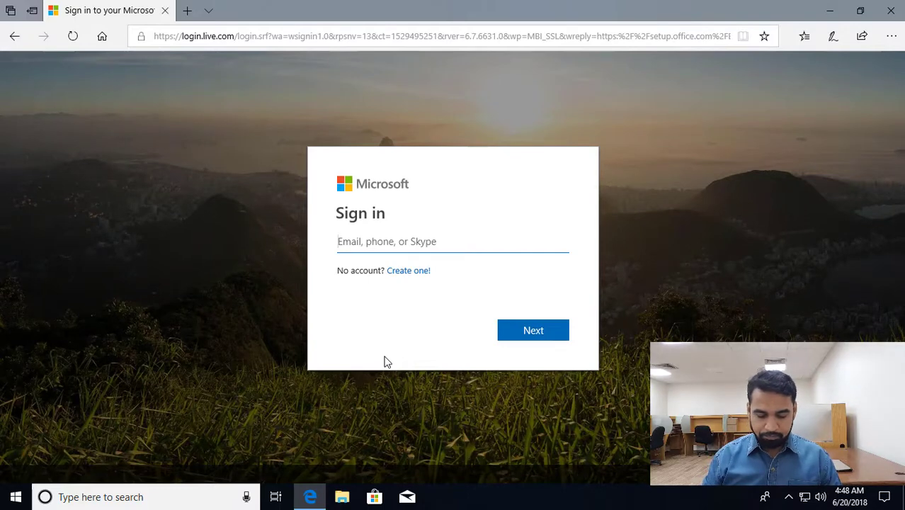
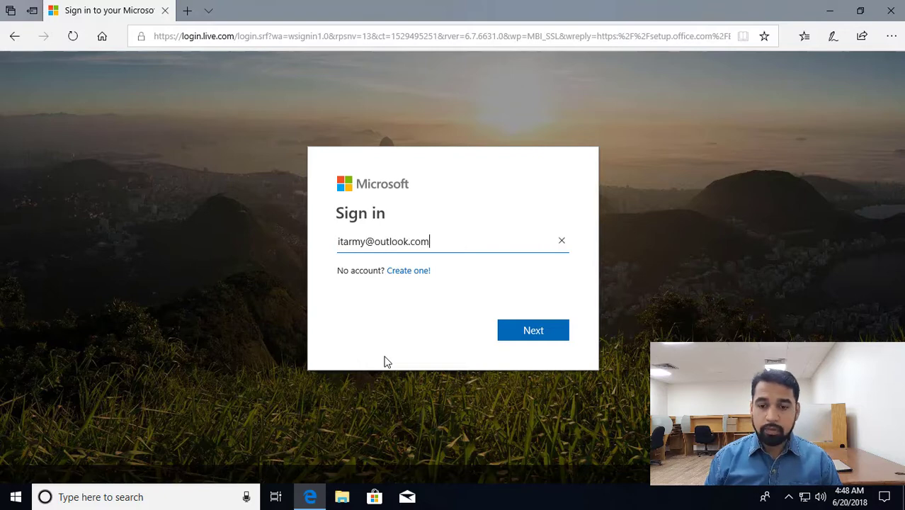
{"action": "key", "text": "Return"}
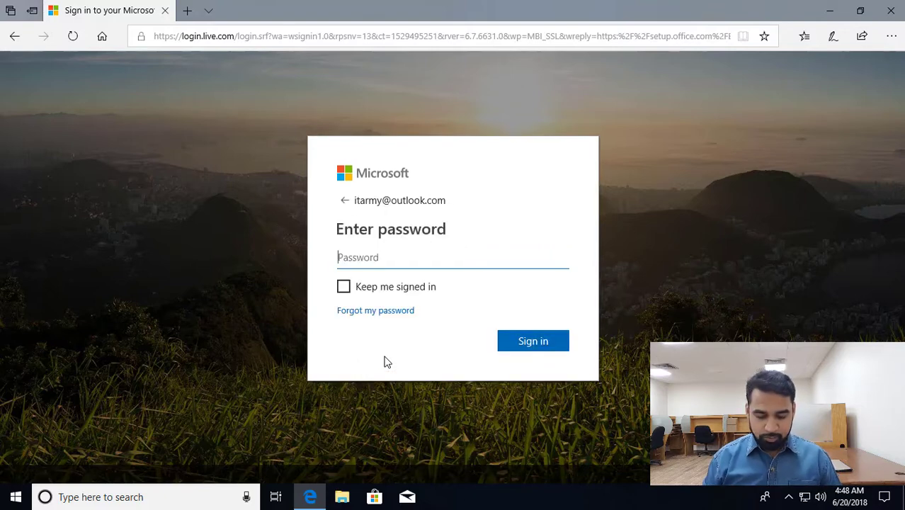
{"action": "type", "text": "••••••••••••"}
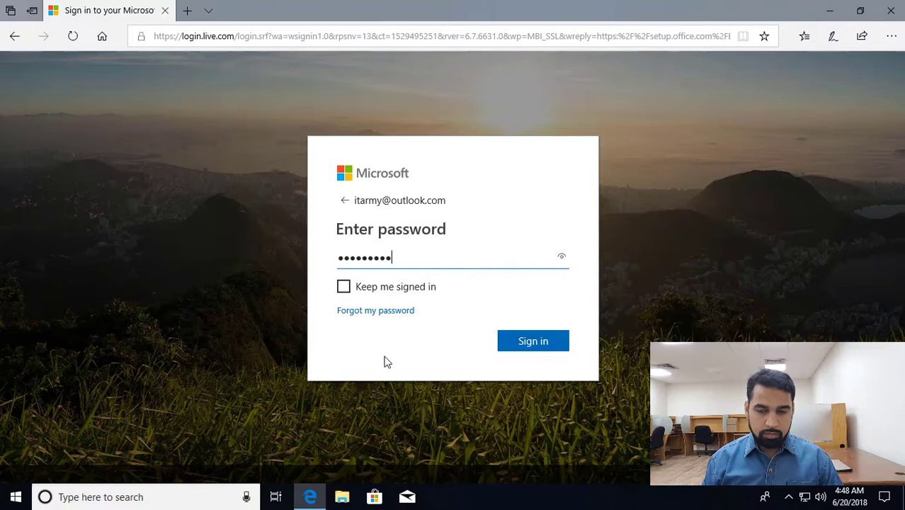
{"action": "key", "text": "Return"}
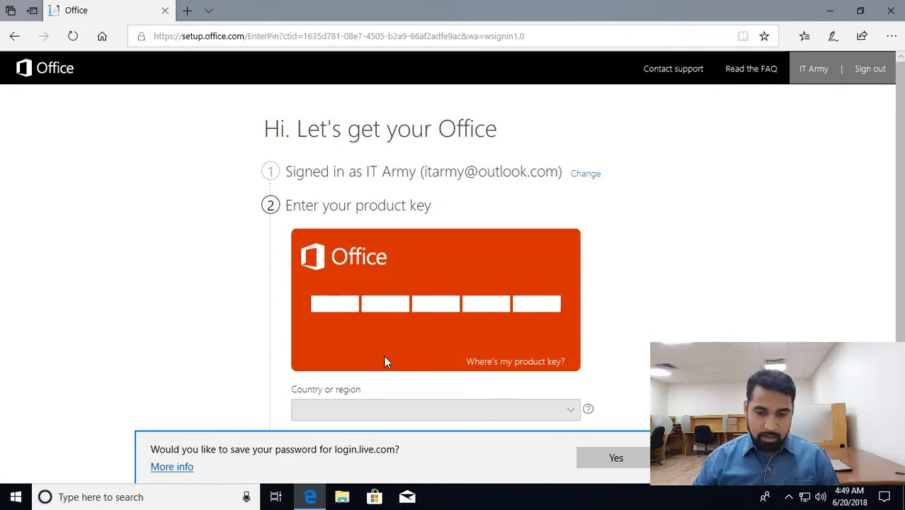
Step: Paste the product key, choose Saudi Arabia and English, and submit
{"action": "key", "text": "ctrl+v"}
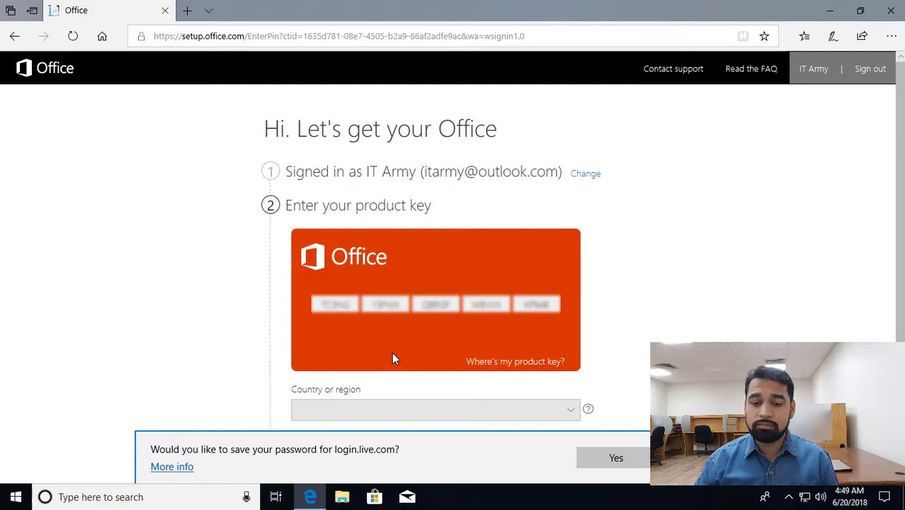
{"action": "scroll", "coordinate": [392, 352], "scroll_direction": "down", "scroll_amount": 2}
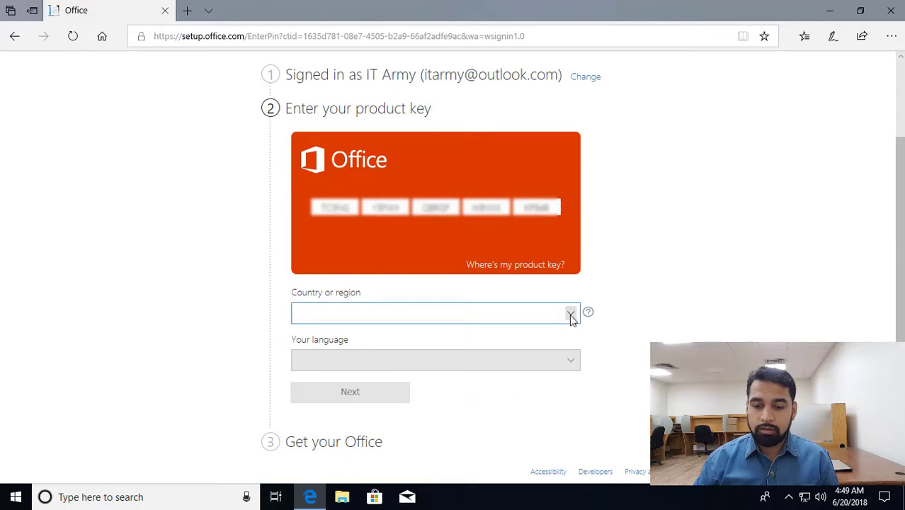
{"action": "left_click", "coordinate": [570, 317]}
{"action": "scroll", "coordinate": [571, 318], "scroll_direction": "down", "scroll_amount": 15}
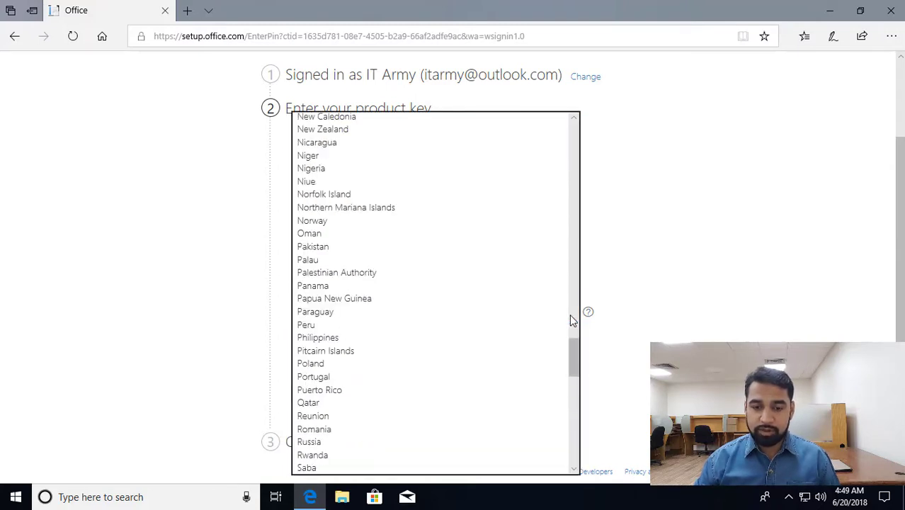
{"action": "key", "text": "s"}
{"action": "scroll", "coordinate": [491, 367], "scroll_direction": "down", "scroll_amount": 3}
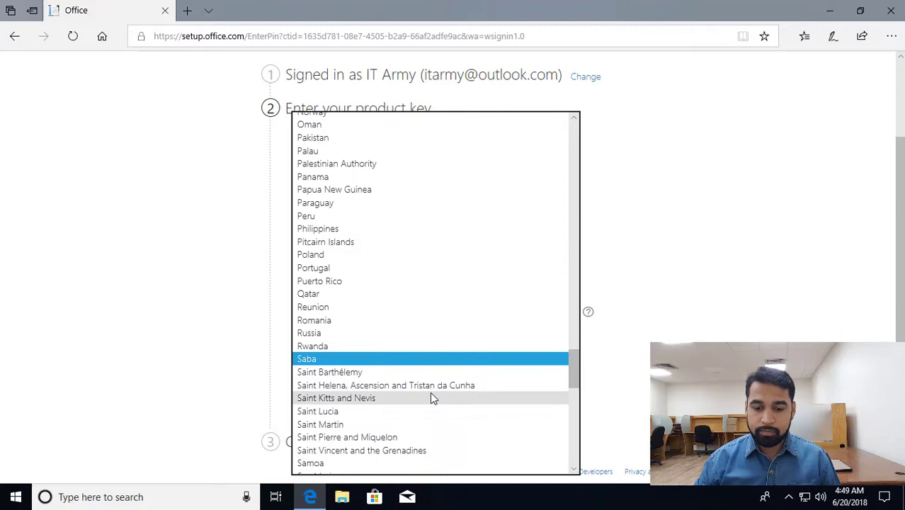
{"action": "scroll", "coordinate": [422, 410], "scroll_direction": "down", "scroll_amount": 2}
{"action": "left_click", "coordinate": [350, 455]}
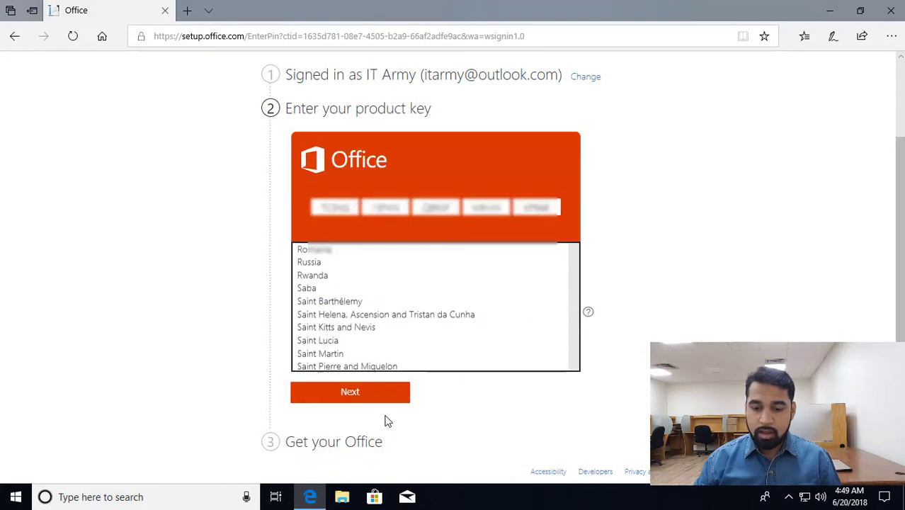
{"action": "left_click", "coordinate": [570, 366]}
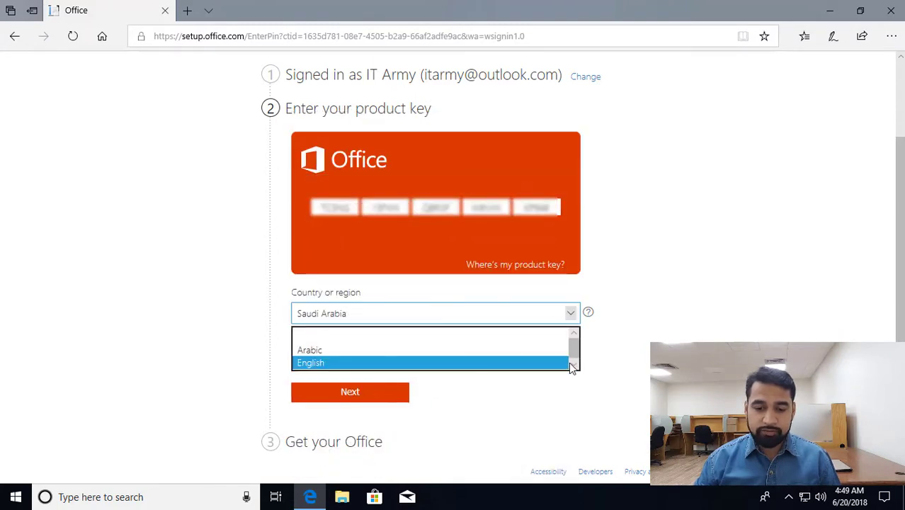
{"action": "left_click", "coordinate": [589, 372]}
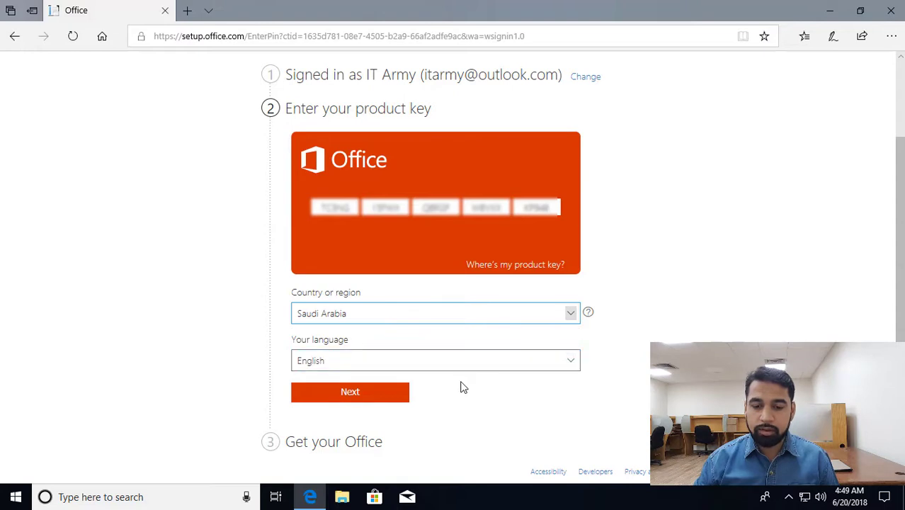
{"action": "left_click", "coordinate": [366, 393]}
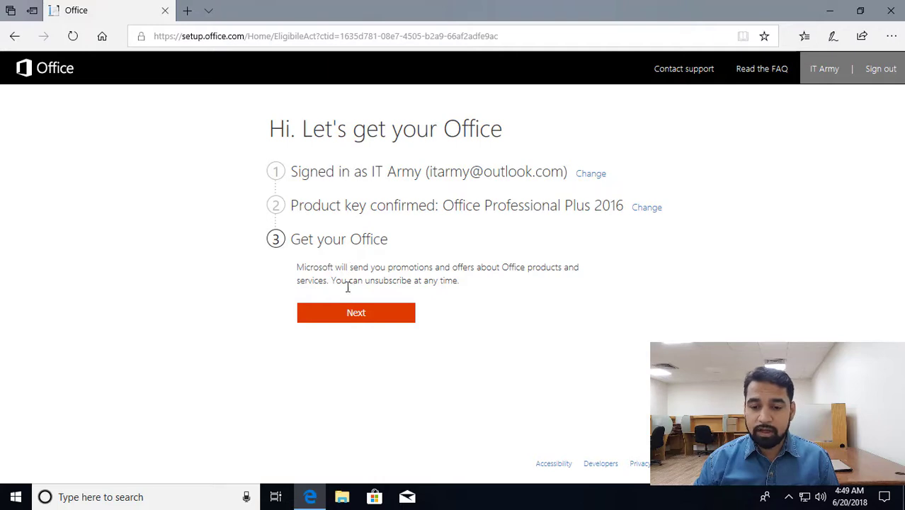
Step: Continue past Get your Office to the My Office Account page listing Professional Plus 2016
{"action": "left_click", "coordinate": [355, 313]}
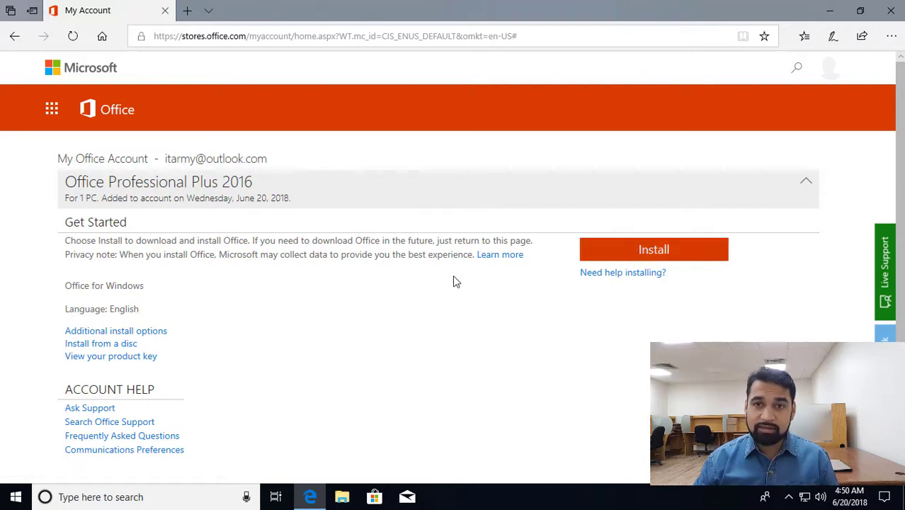
{"action": "scroll", "coordinate": [455, 281], "scroll_direction": "down", "scroll_amount": 1}
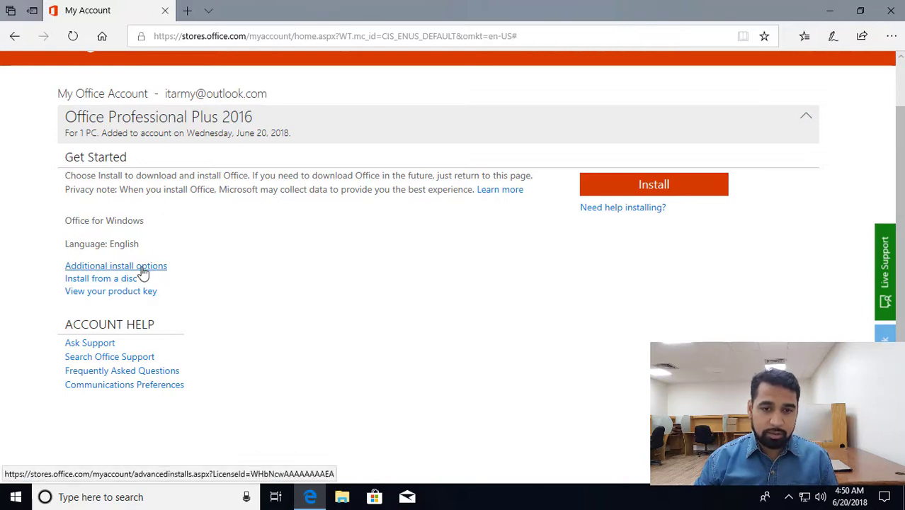
Step: Open the additional install options in a new tab, keeping English and 32-bit
{"action": "middle_click", "coordinate": [142, 272]}
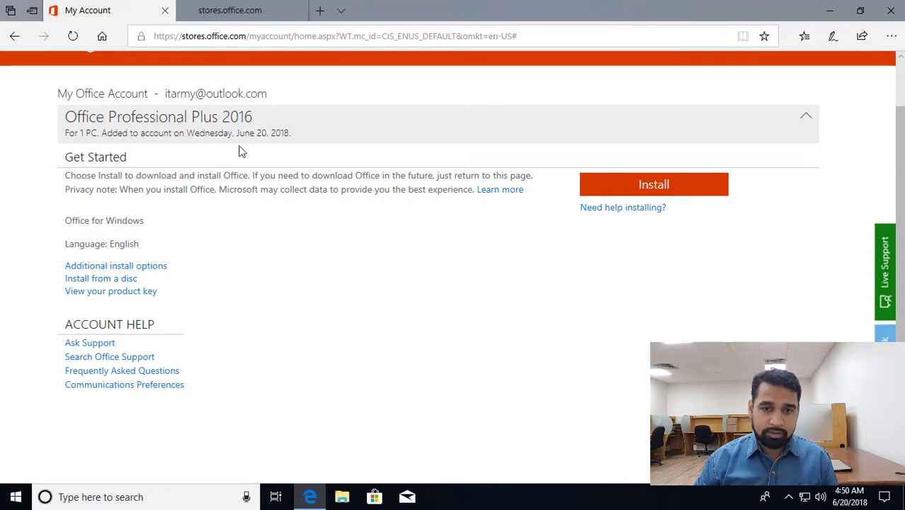
{"action": "left_click", "coordinate": [234, 13]}
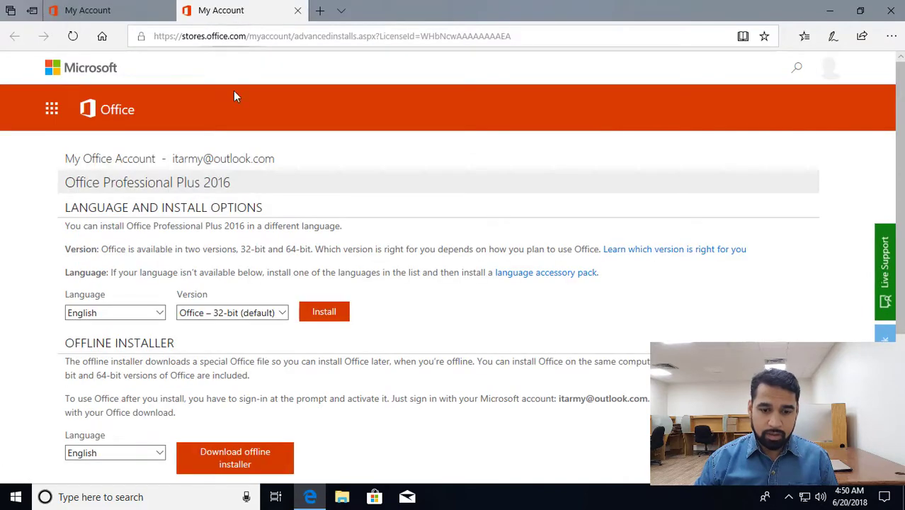
{"action": "scroll", "coordinate": [427, 266], "scroll_direction": "down", "scroll_amount": 1}
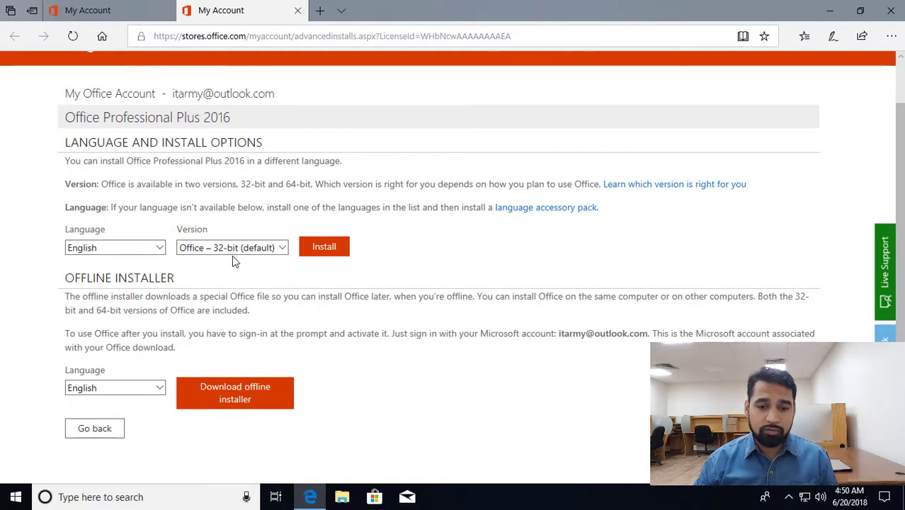
{"action": "left_click", "coordinate": [83, 252]}
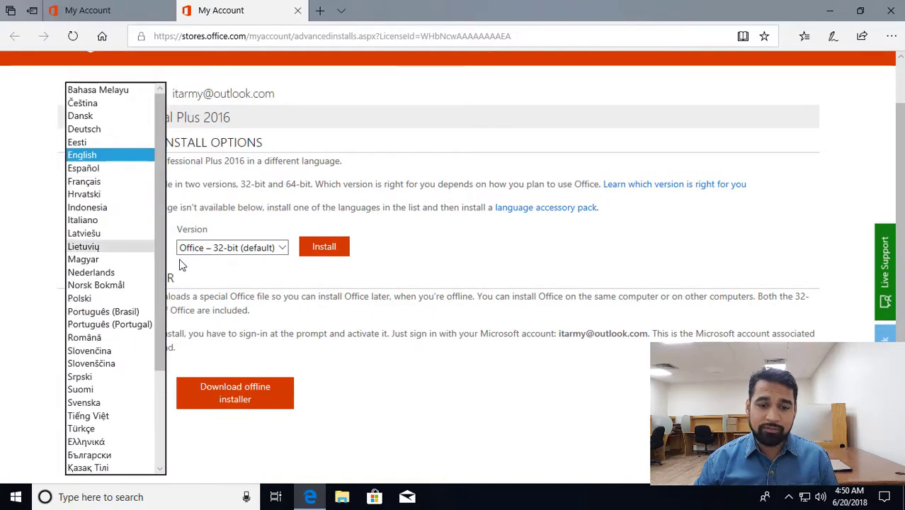
{"action": "left_click", "coordinate": [227, 271]}
{"action": "left_click", "coordinate": [256, 247]}
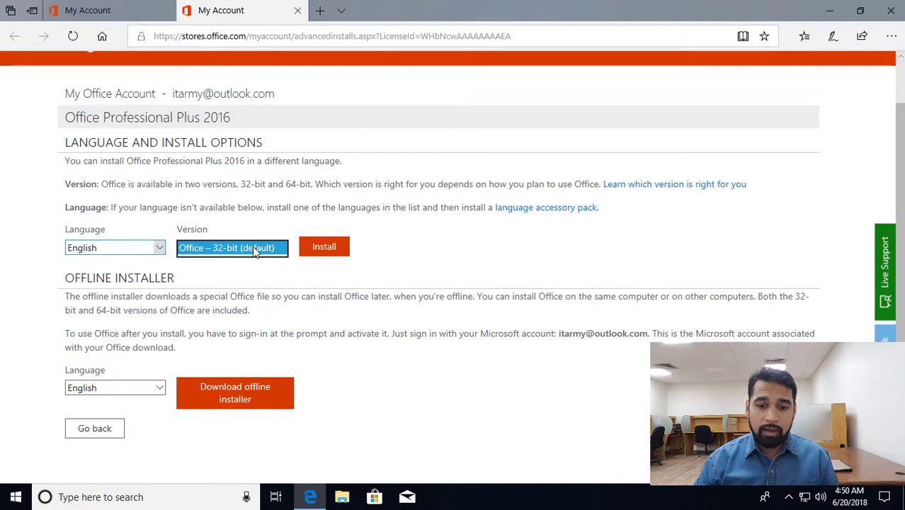
{"action": "left_click", "coordinate": [259, 205]}
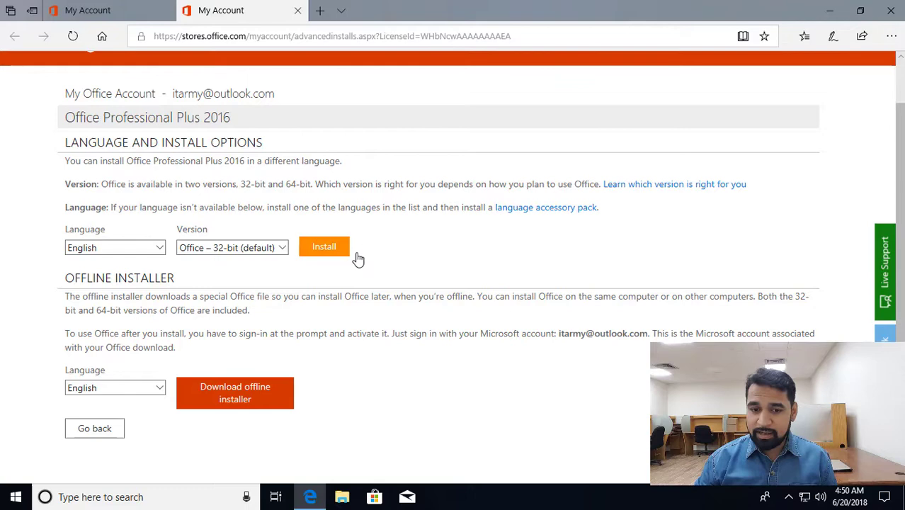
Step: Keep English as the offline installer language
{"action": "scroll", "coordinate": [387, 259], "scroll_direction": "down", "scroll_amount": 2}
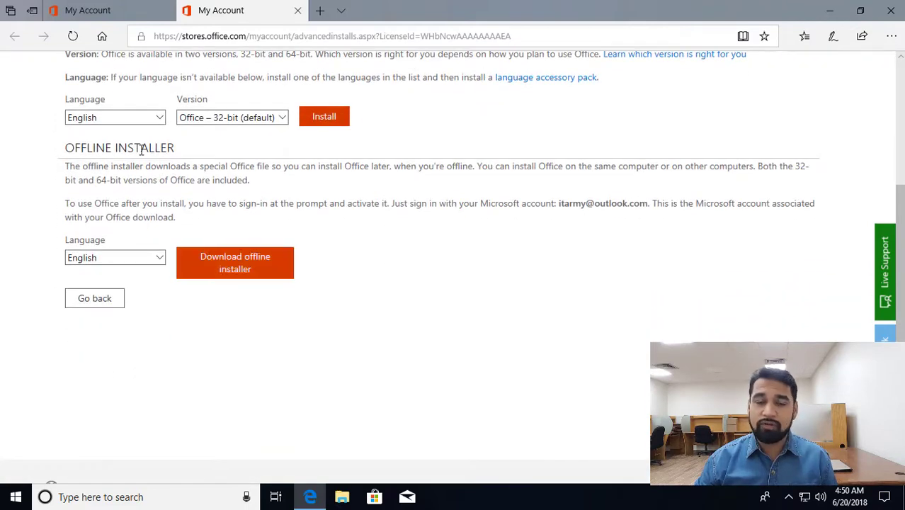
{"action": "left_click", "coordinate": [151, 260]}
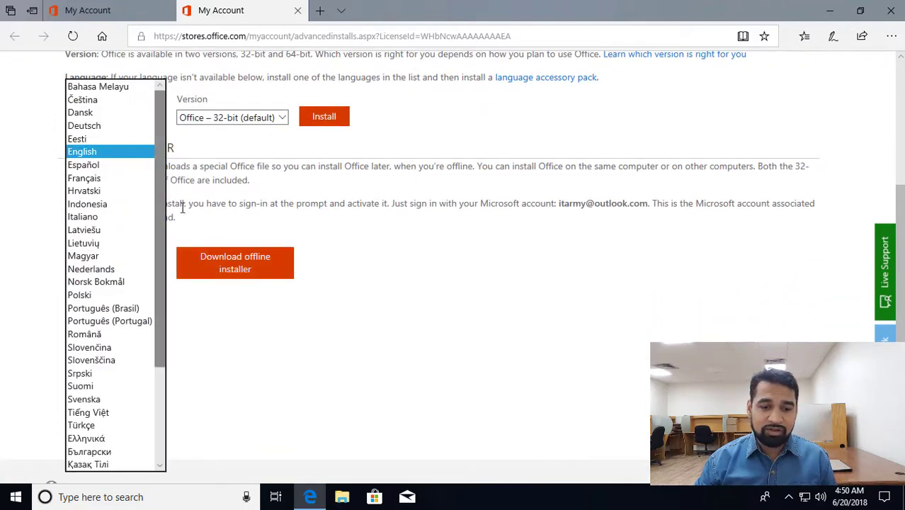
{"action": "left_click", "coordinate": [221, 227]}
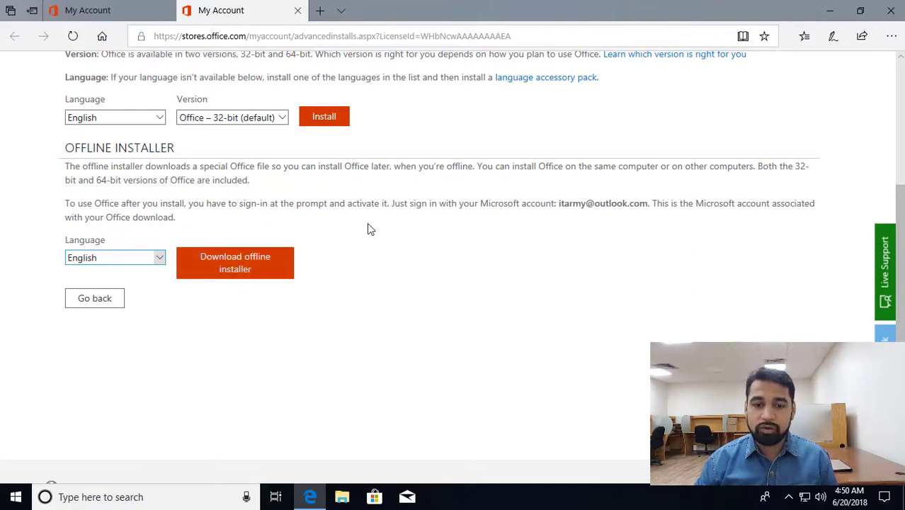
{"action": "scroll", "coordinate": [368, 229], "scroll_direction": "up", "scroll_amount": 3}
Step: Review the disc and burn-a-disc instructions, then start the Office install download
{"action": "left_click", "coordinate": [87, 10]}
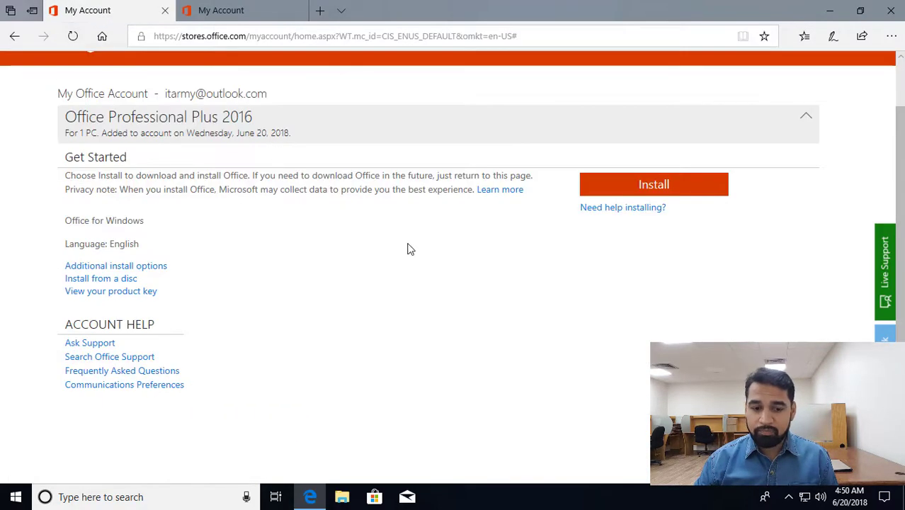
{"action": "left_click", "coordinate": [653, 187]}
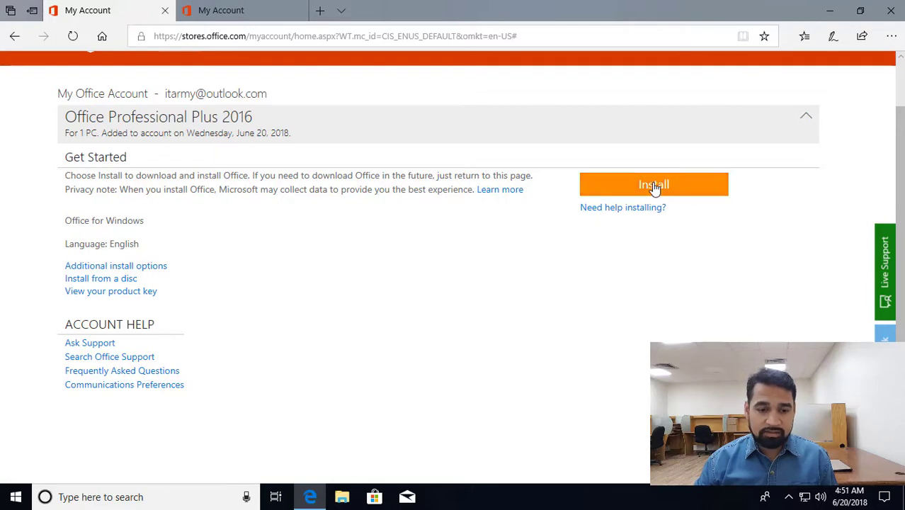
{"action": "left_click", "coordinate": [110, 282]}
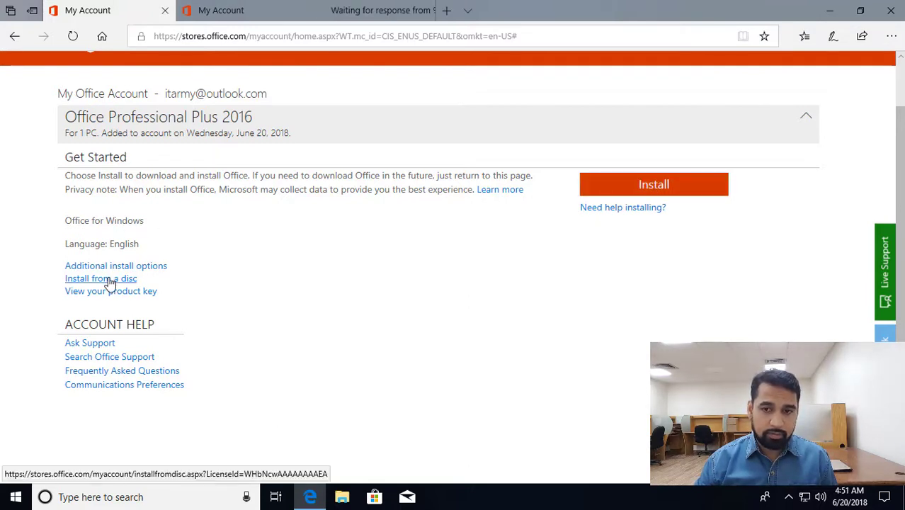
{"action": "left_click", "coordinate": [353, 11]}
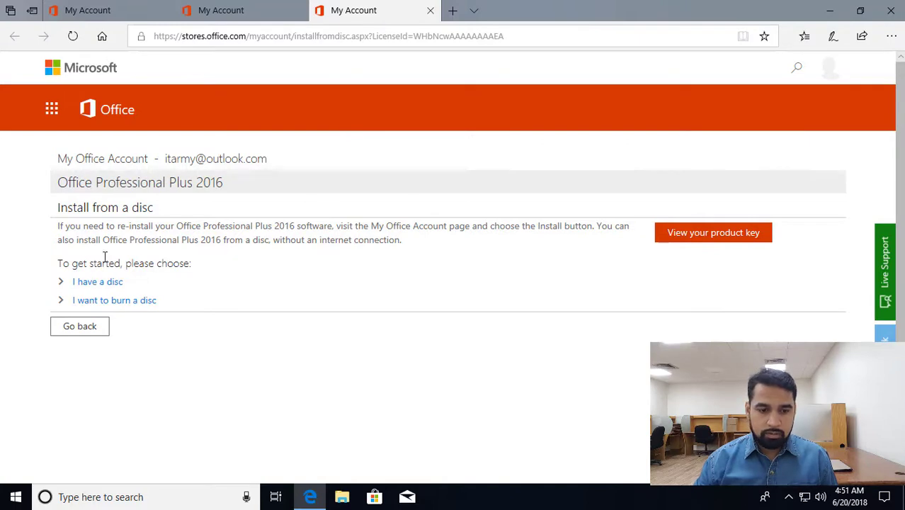
{"action": "left_click", "coordinate": [60, 282]}
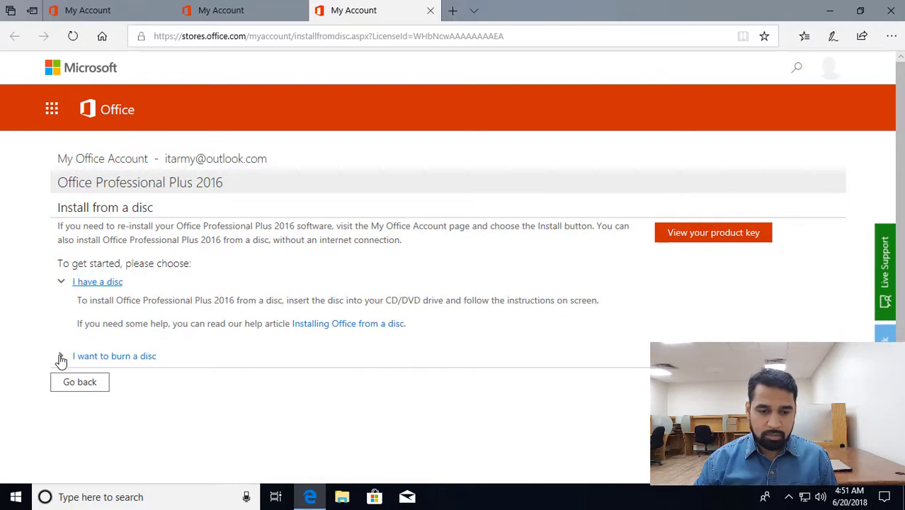
{"action": "left_click", "coordinate": [60, 357]}
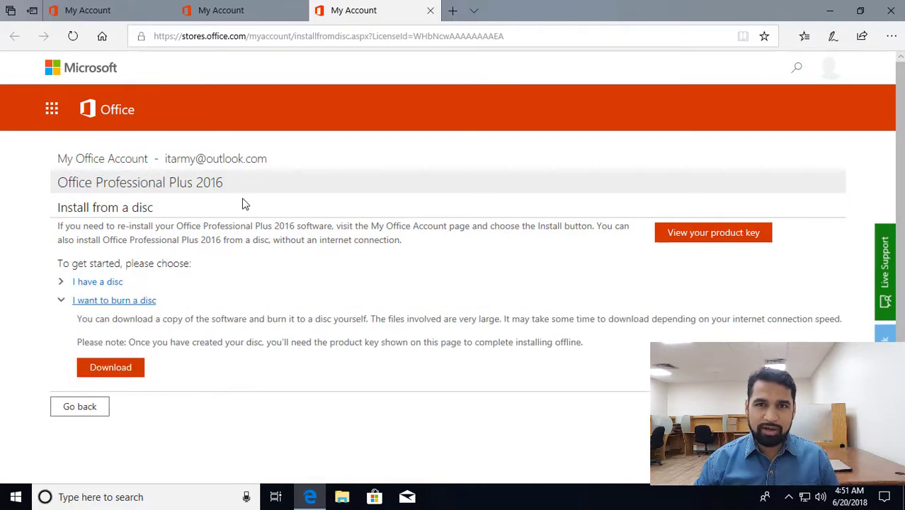
{"action": "left_click", "coordinate": [121, 16]}
{"action": "left_click", "coordinate": [639, 186]}
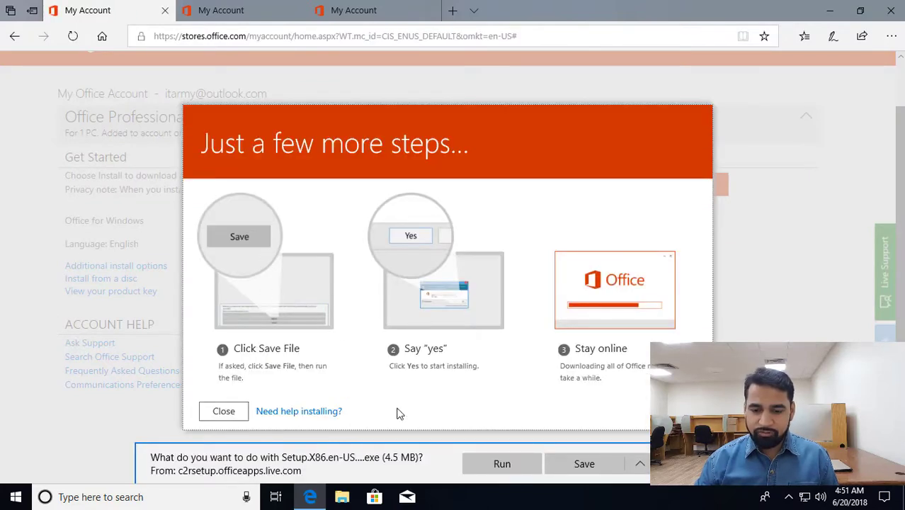
Step: Save the Setup.X86.en-US_ProPlusRetail file and open its Downloads folder
{"action": "left_click", "coordinate": [585, 469]}
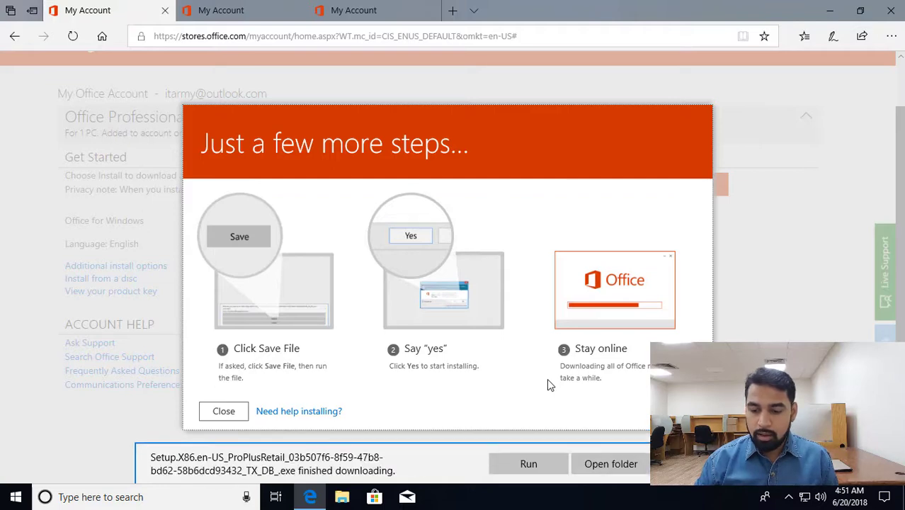
{"action": "left_click", "coordinate": [599, 465]}
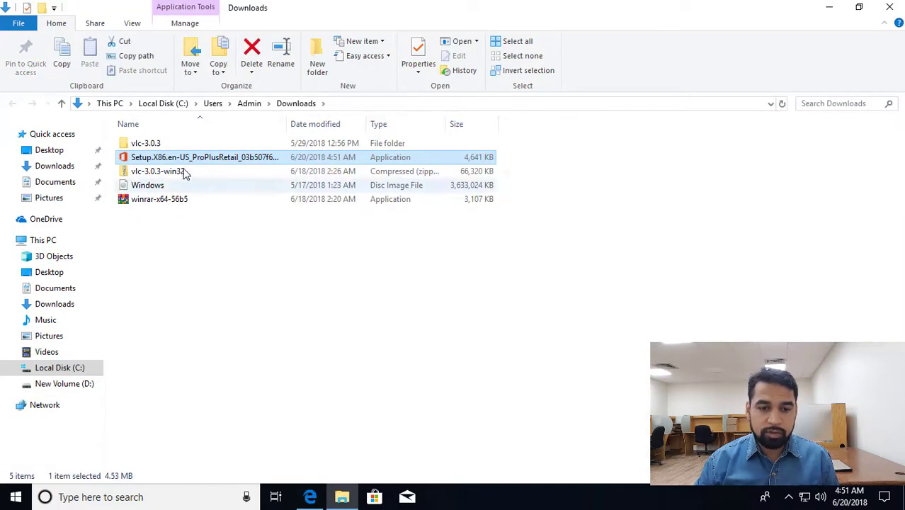
Step: Run Setup.X86.en-US_ProPlusRetail and minimize File Explorer and Edge while Office installs
{"action": "double_click", "coordinate": [161, 158]}
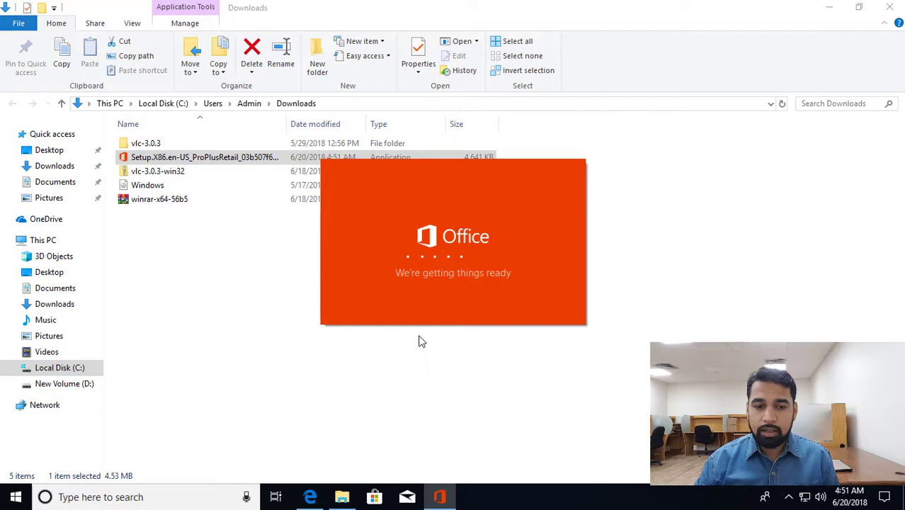
{"action": "left_click", "coordinate": [828, 6]}
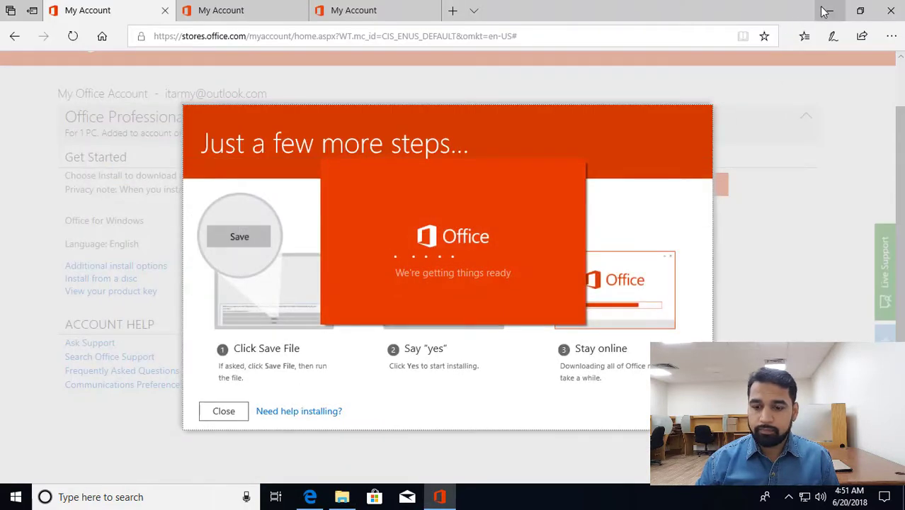
{"action": "left_click", "coordinate": [825, 10]}
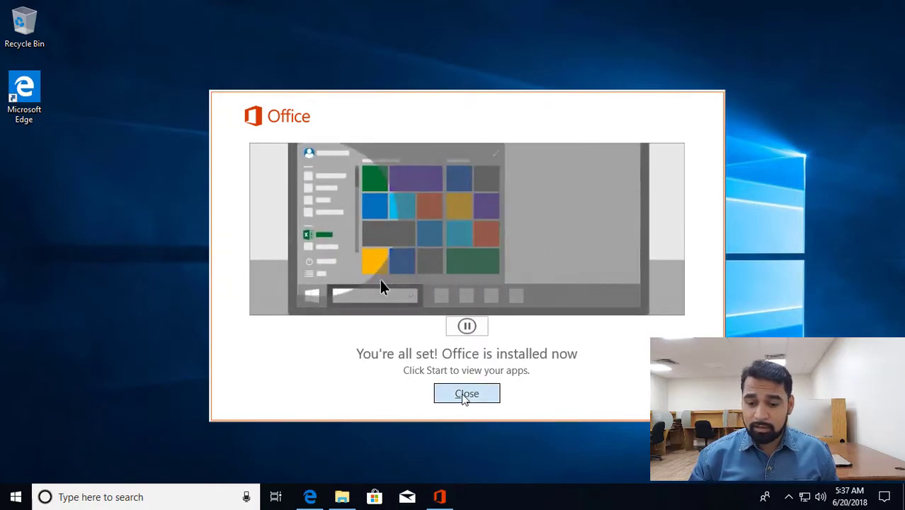
Step: Close the You're all set message and launch Excel from Start's Recently added list
{"action": "left_click", "coordinate": [465, 394]}
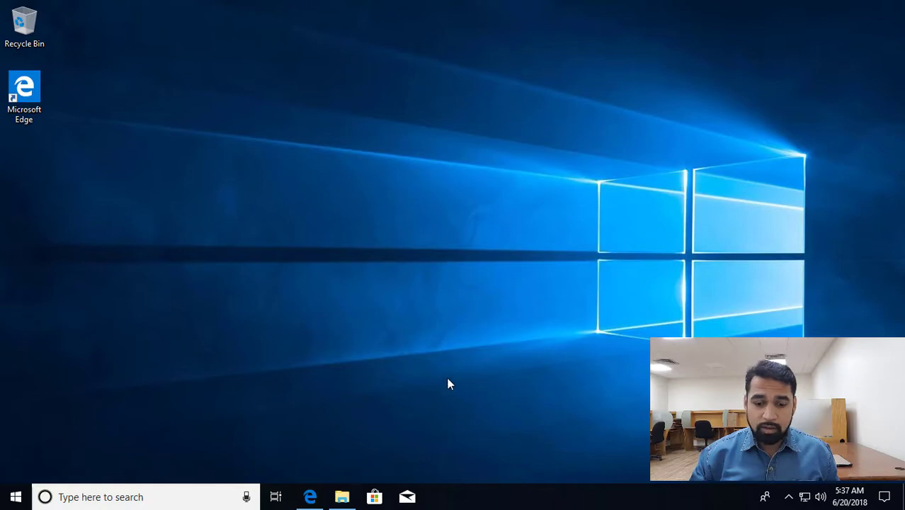
{"action": "left_click", "coordinate": [16, 496]}
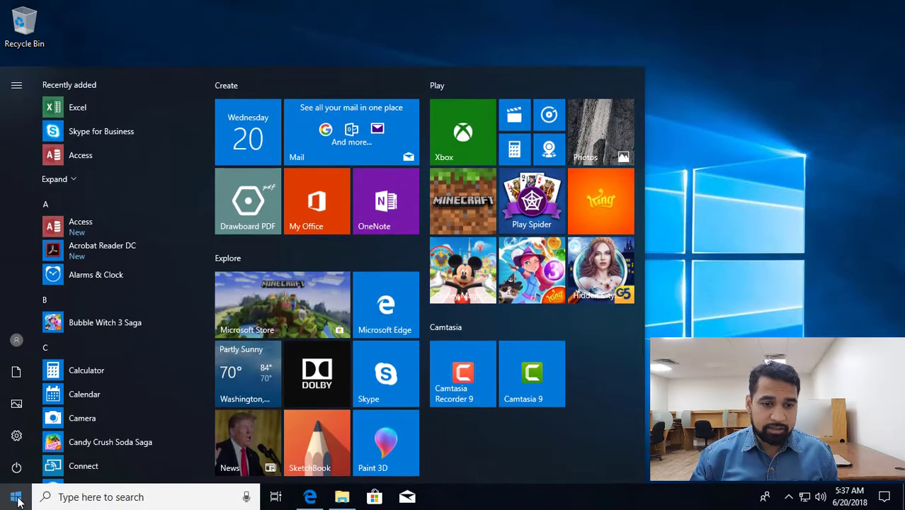
{"action": "left_click", "coordinate": [84, 107]}
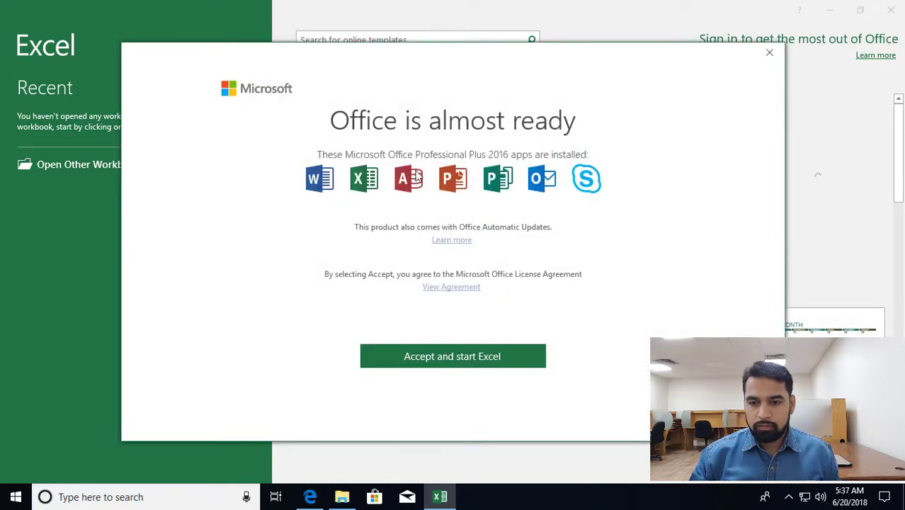
Step: Accept the license, open a blank workbook and view File > Account showing Product Activated
{"action": "left_click", "coordinate": [453, 357]}
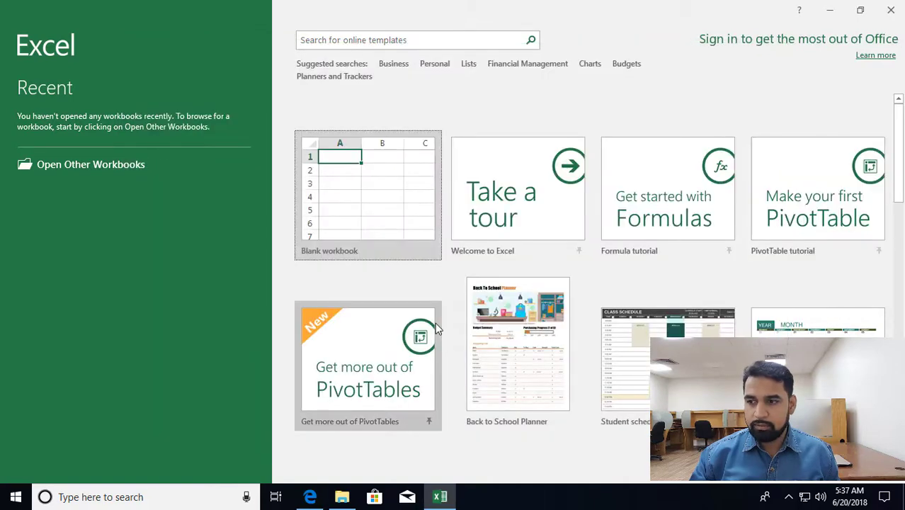
{"action": "left_click", "coordinate": [343, 177]}
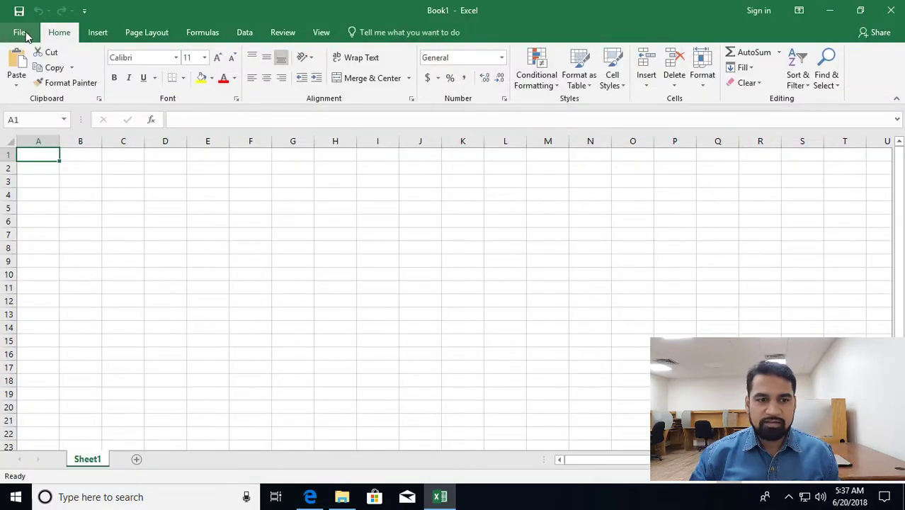
{"action": "left_click", "coordinate": [19, 33]}
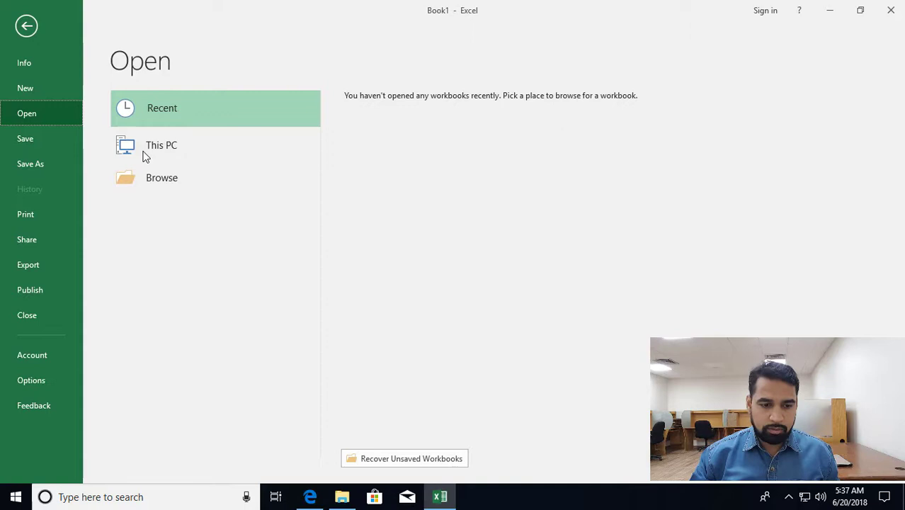
{"action": "left_click", "coordinate": [25, 358]}
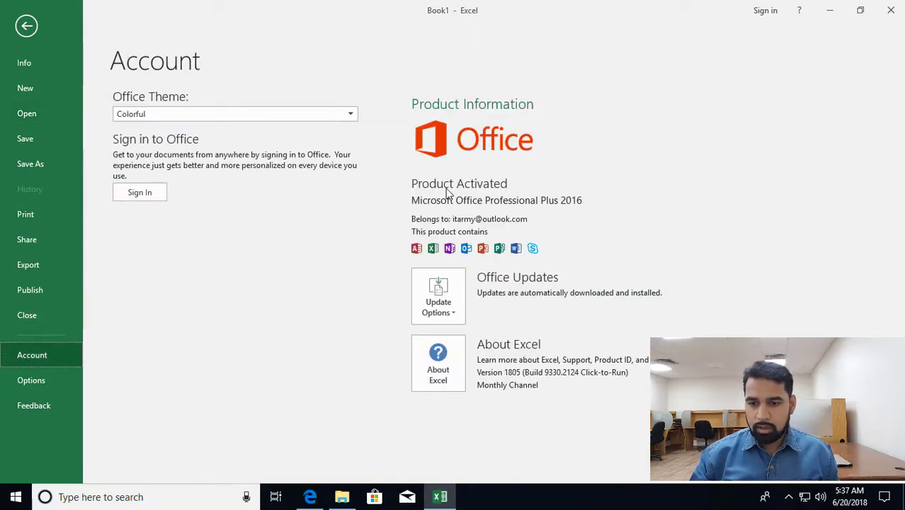